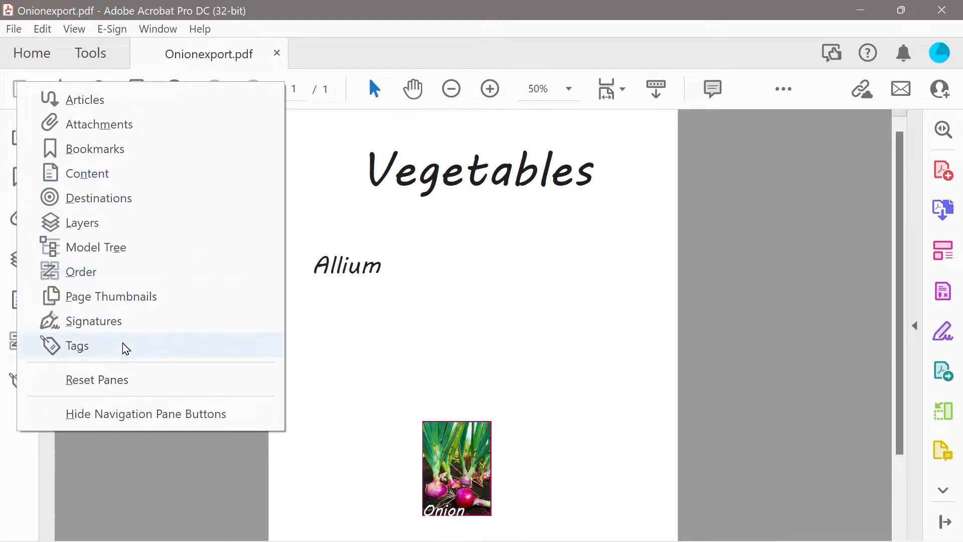
Step: Show the reading order tool for Page 1 of Onionexport.pdf and move it clear of the page's Vegetables title
{"action": "left_click", "coordinate": [17, 485]}
{"action": "left_click", "coordinate": [19, 341]}
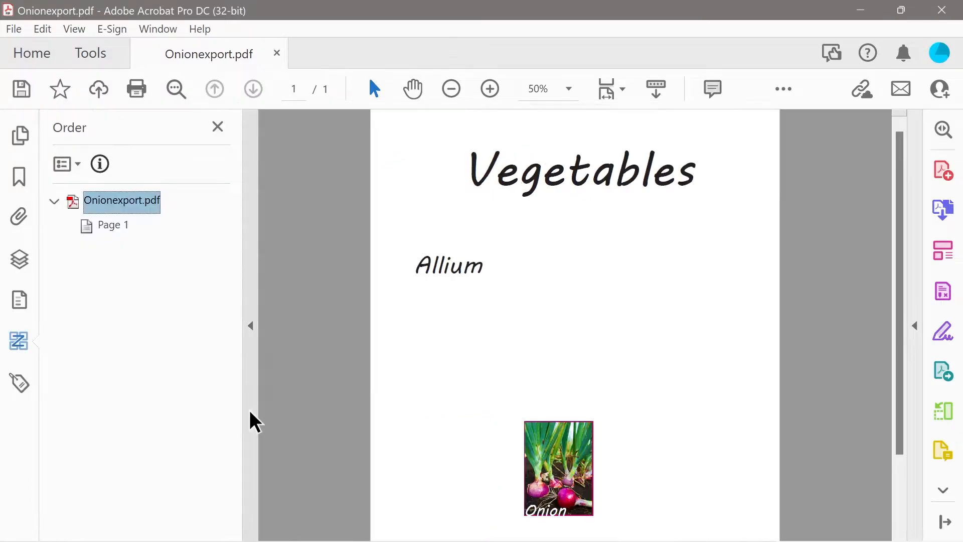
{"action": "left_click", "coordinate": [16, 307]}
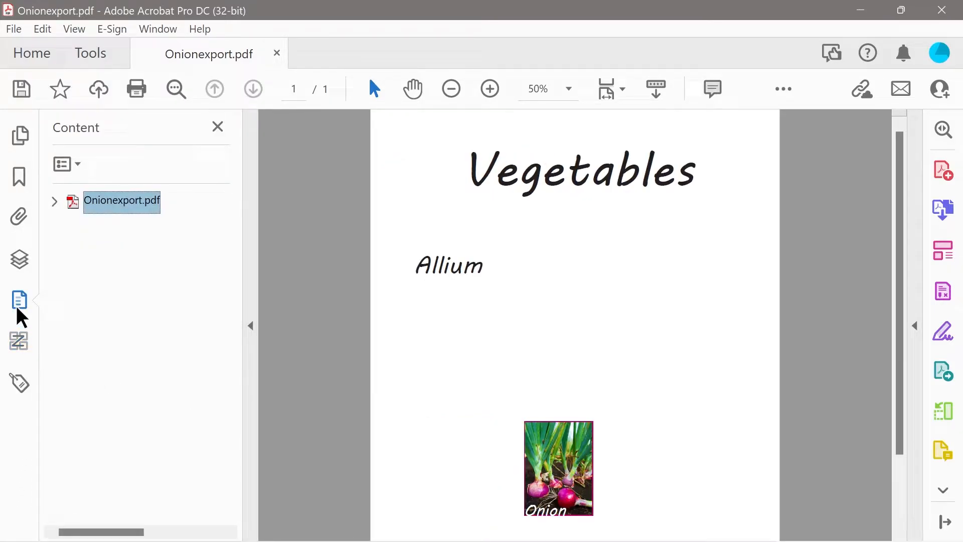
{"action": "left_click", "coordinate": [18, 336]}
{"action": "left_click", "coordinate": [116, 229]}
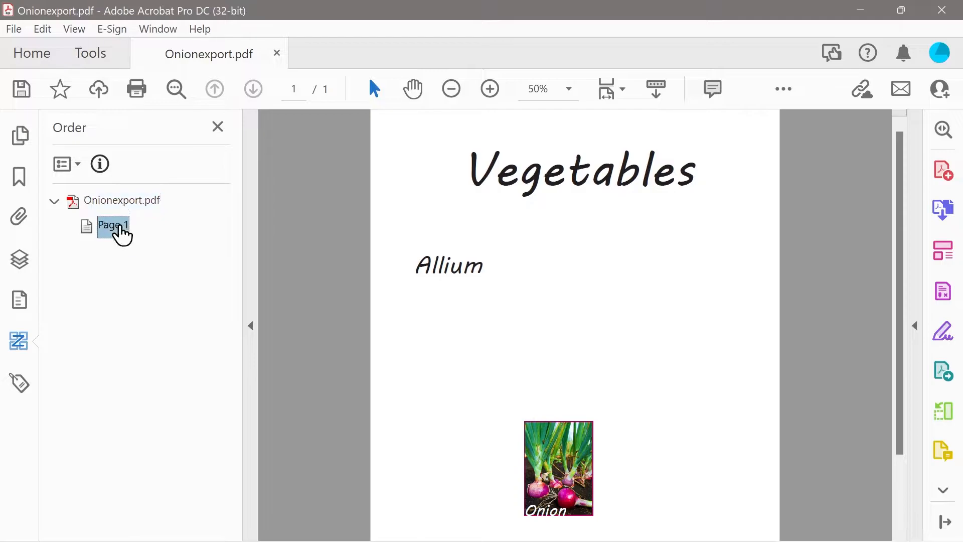
{"action": "right_click", "coordinate": [119, 228]}
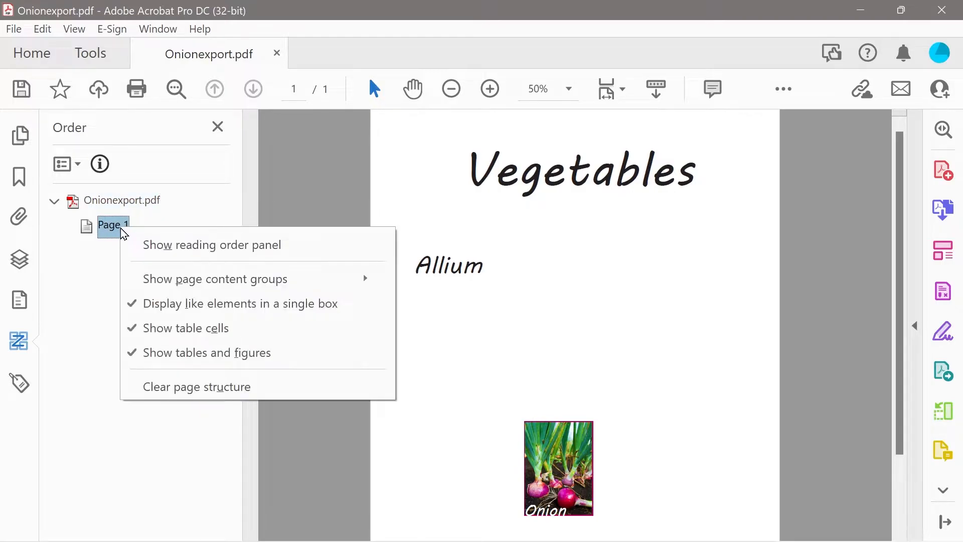
{"action": "left_click", "coordinate": [187, 244]}
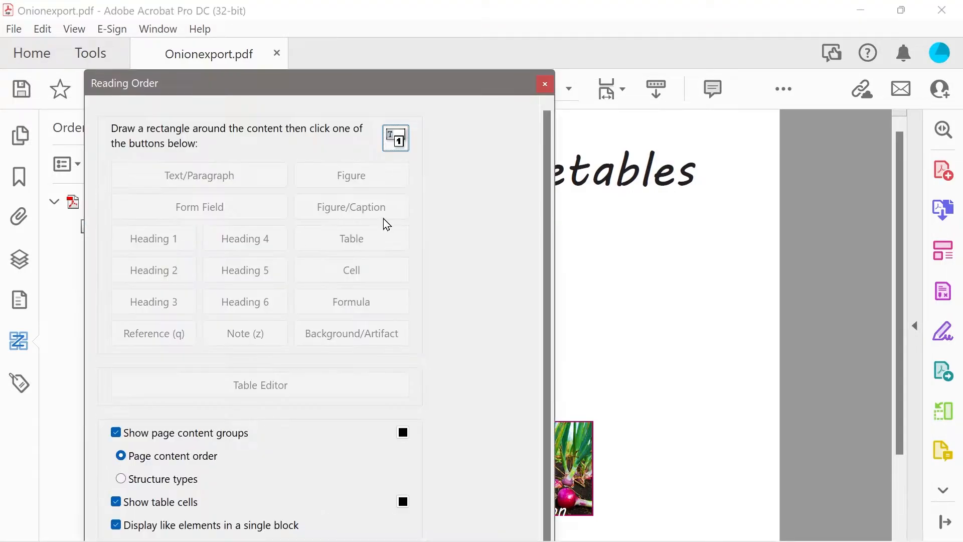
{"action": "mouse_move", "coordinate": [271, 86]}
{"action": "left_mouse_down"}
{"action": "mouse_move", "coordinate": [255, 91]}
{"action": "mouse_move", "coordinate": [224, 248]}
{"action": "mouse_move", "coordinate": [431, 325]}
{"action": "mouse_move", "coordinate": [611, 307]}
{"action": "mouse_move", "coordinate": [603, 312]}
{"action": "left_mouse_up"}
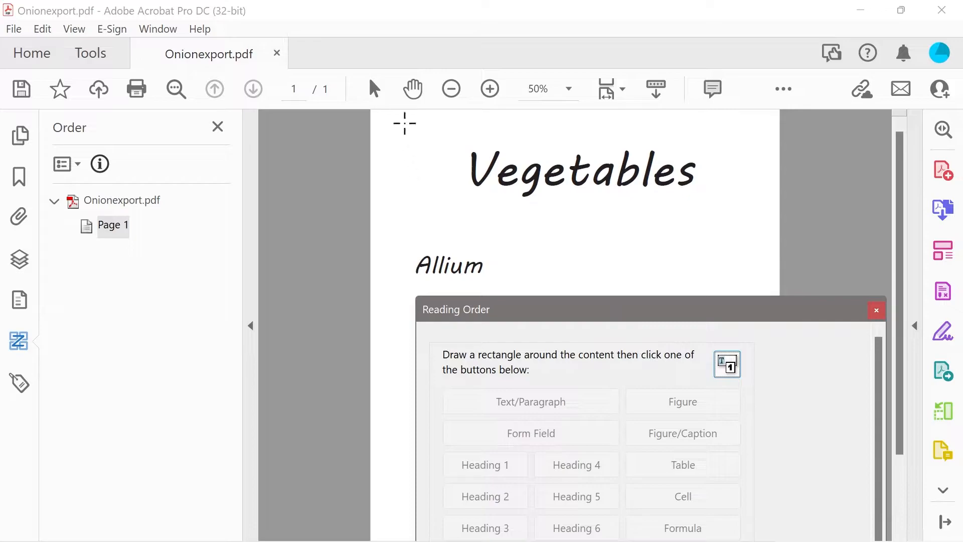
Step: Select the Vegetables title, examine its text fragments in the content structure, and tag the title as Heading 1
{"action": "left_click_drag", "start_coordinate": [449, 135], "coordinate": [696, 246]}
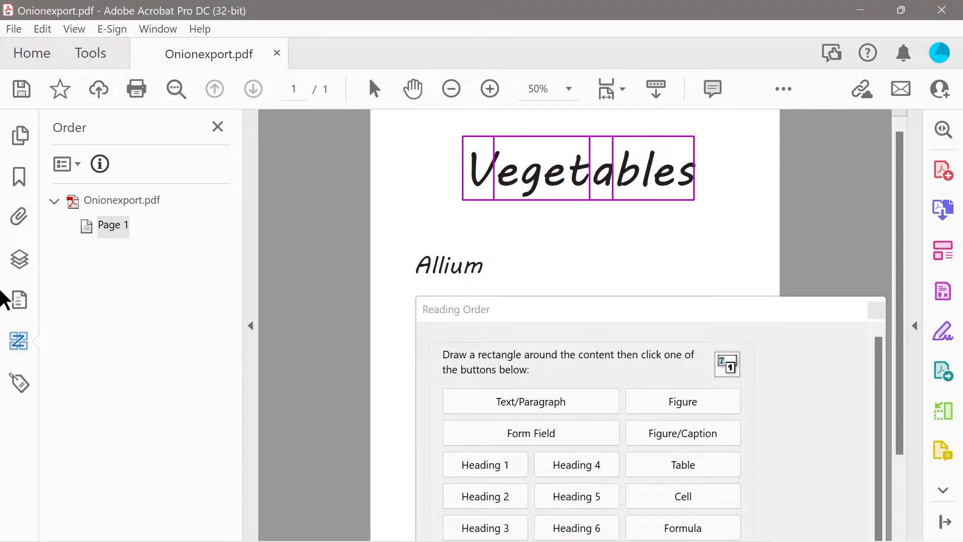
{"action": "left_click", "coordinate": [19, 299]}
{"action": "left_click", "coordinate": [54, 201]}
{"action": "left_click", "coordinate": [68, 226]}
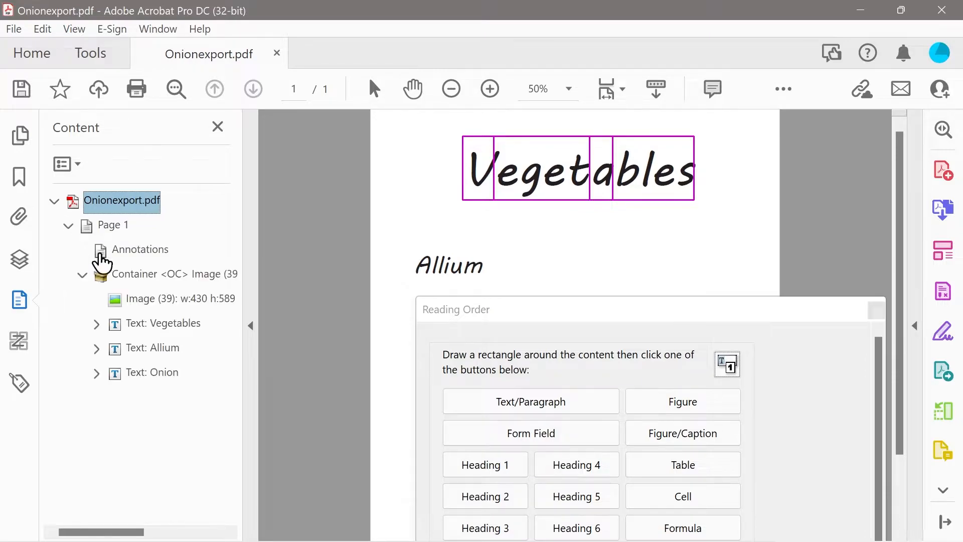
{"action": "left_click", "coordinate": [142, 326]}
{"action": "left_click", "coordinate": [95, 323]}
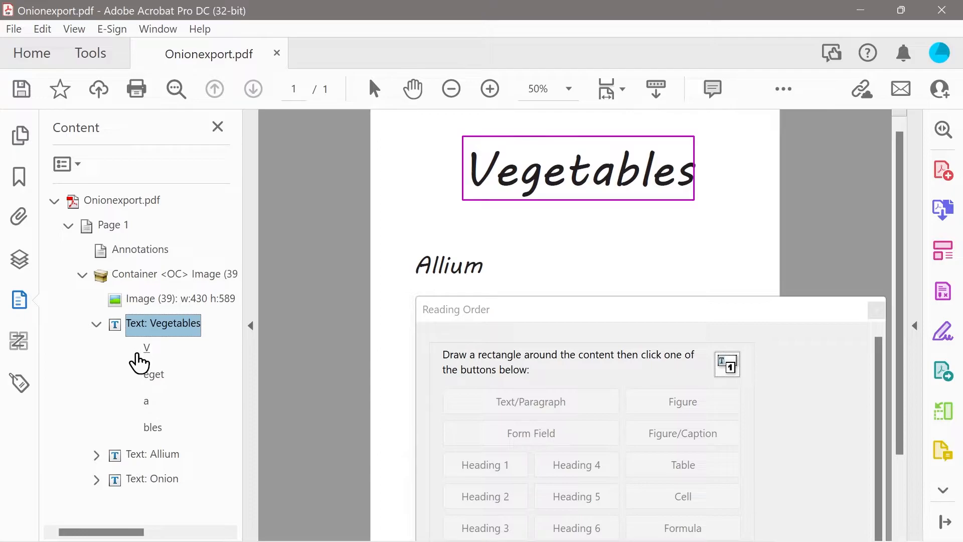
{"action": "left_click_drag", "start_coordinate": [593, 315], "coordinate": [590, 269]}
{"action": "left_click", "coordinate": [471, 418]}
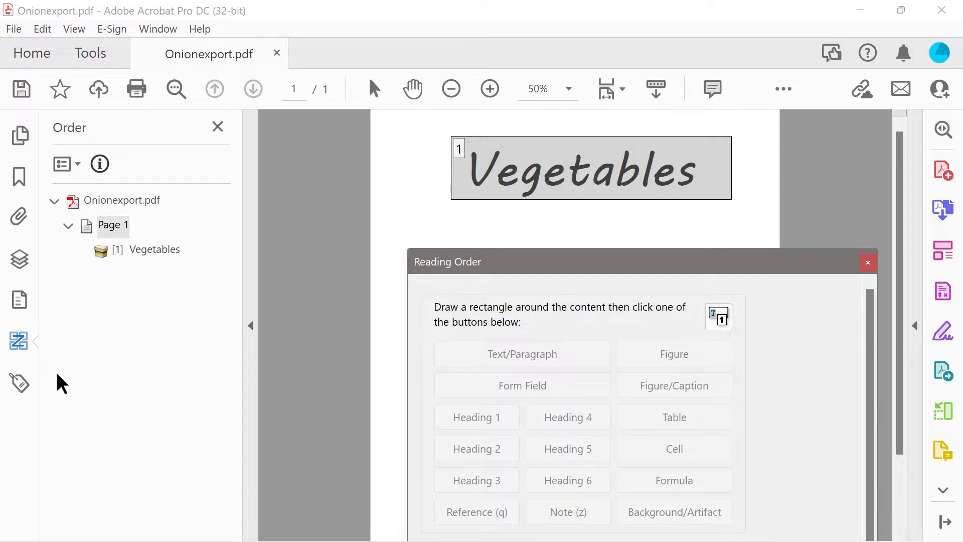
Step: Expand the H1 tag in the tag tree and highlight its Vegetables content on the page
{"action": "left_click", "coordinate": [17, 377]}
{"action": "left_click", "coordinate": [69, 225]}
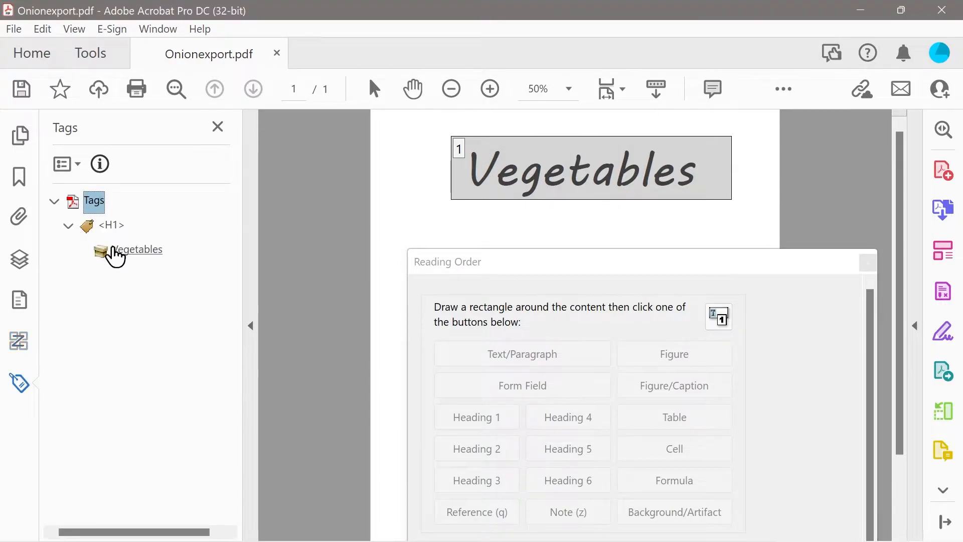
{"action": "left_click", "coordinate": [128, 253]}
Step: Mark out the Allium text below the title and tag it as Heading 2
{"action": "left_click_drag", "start_coordinate": [556, 269], "coordinate": [535, 325]}
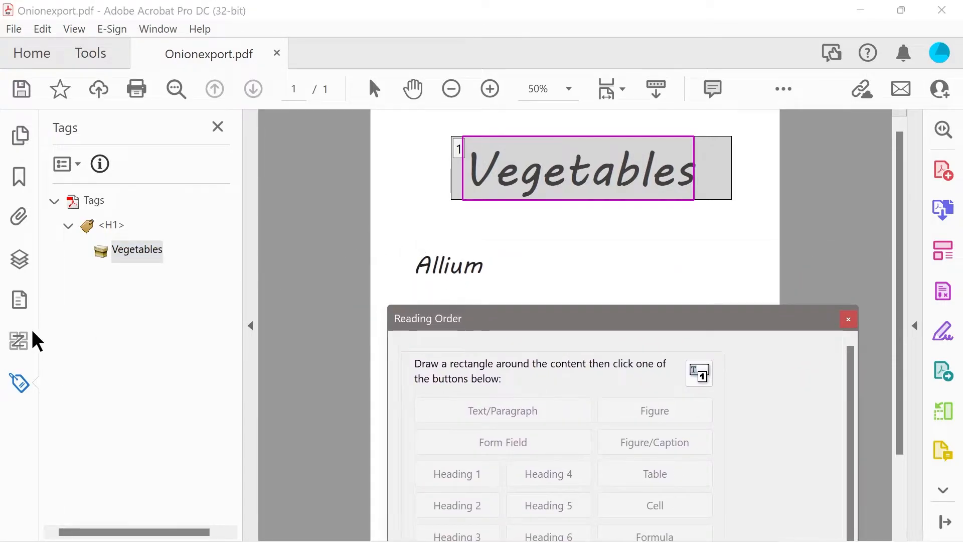
{"action": "left_click", "coordinate": [18, 341]}
{"action": "left_click_drag", "start_coordinate": [399, 237], "coordinate": [526, 293]}
{"action": "left_click", "coordinate": [458, 508]}
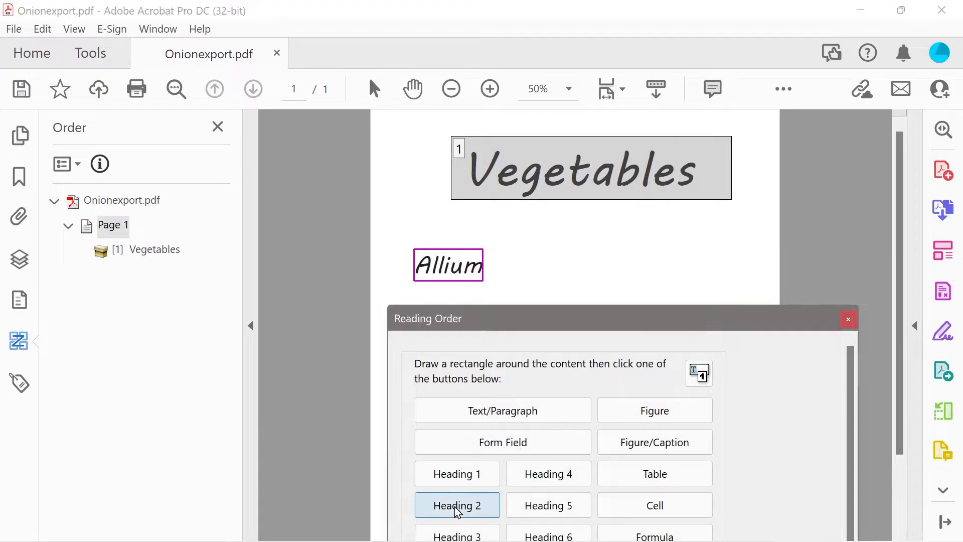
Step: Expand the H2 tag in the tag tree, highlight its Allium content, and collapse the tag again
{"action": "left_click", "coordinate": [15, 385]}
{"action": "left_click", "coordinate": [68, 250]}
{"action": "left_click", "coordinate": [120, 276]}
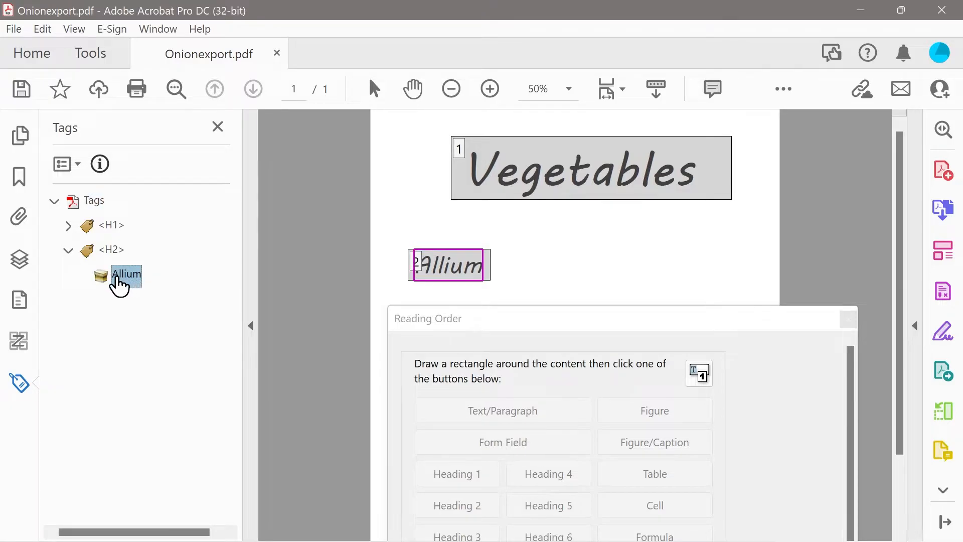
{"action": "left_click", "coordinate": [68, 251]}
Step: Select only the onion picture, leaving out its Onion caption text, and tag it as Figure
{"action": "left_click_drag", "start_coordinate": [583, 325], "coordinate": [233, 315]}
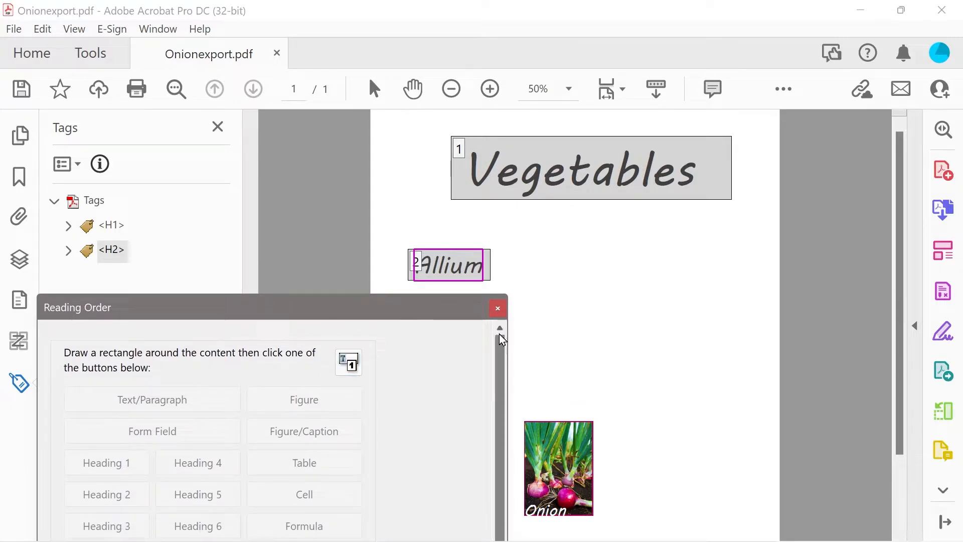
{"action": "left_click_drag", "start_coordinate": [515, 393], "coordinate": [617, 530]}
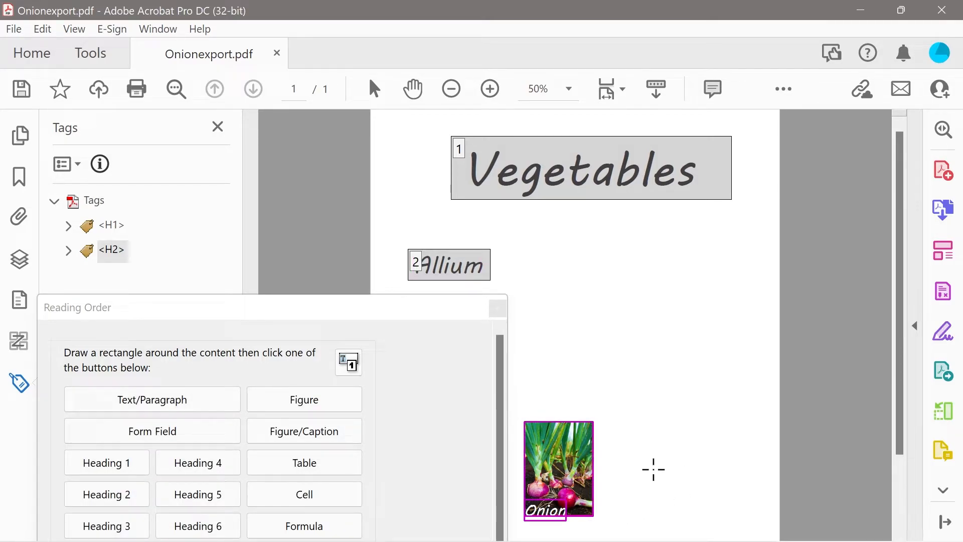
{"action": "left_click_drag", "start_coordinate": [587, 533], "coordinate": [511, 471]}
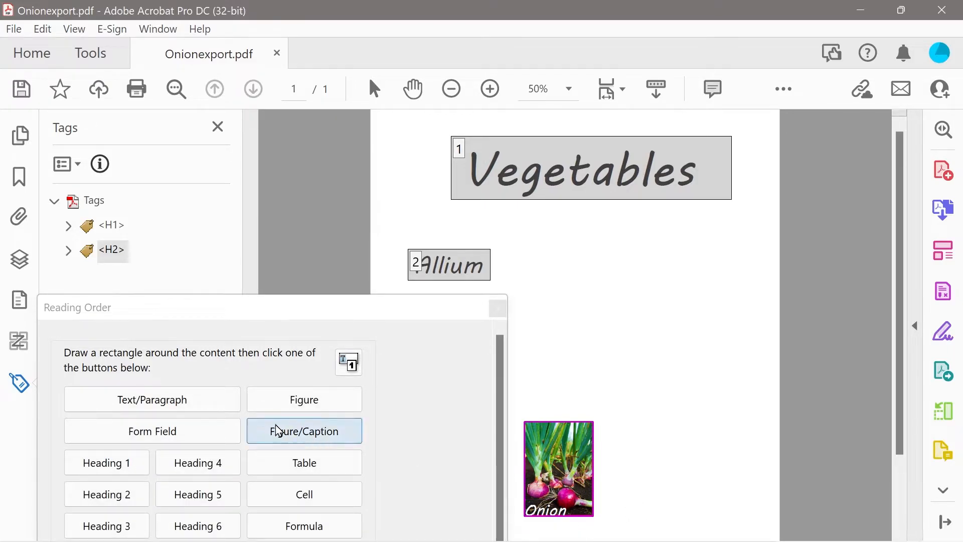
{"action": "left_click", "coordinate": [281, 402]}
Step: Move the Image entry below Allium in Page 1's reading order
{"action": "left_click_drag", "start_coordinate": [228, 303], "coordinate": [421, 326]}
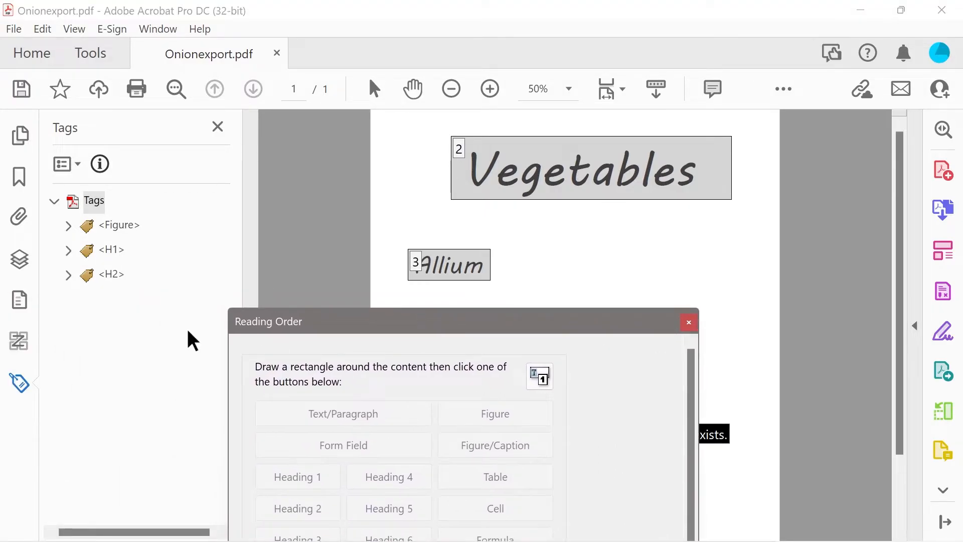
{"action": "left_click", "coordinate": [19, 337]}
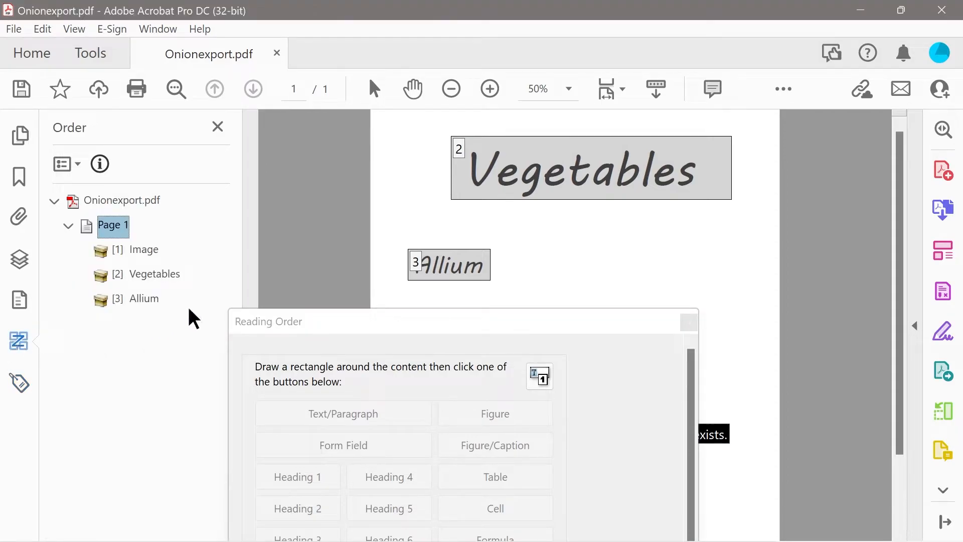
{"action": "left_click_drag", "start_coordinate": [136, 251], "coordinate": [141, 314]}
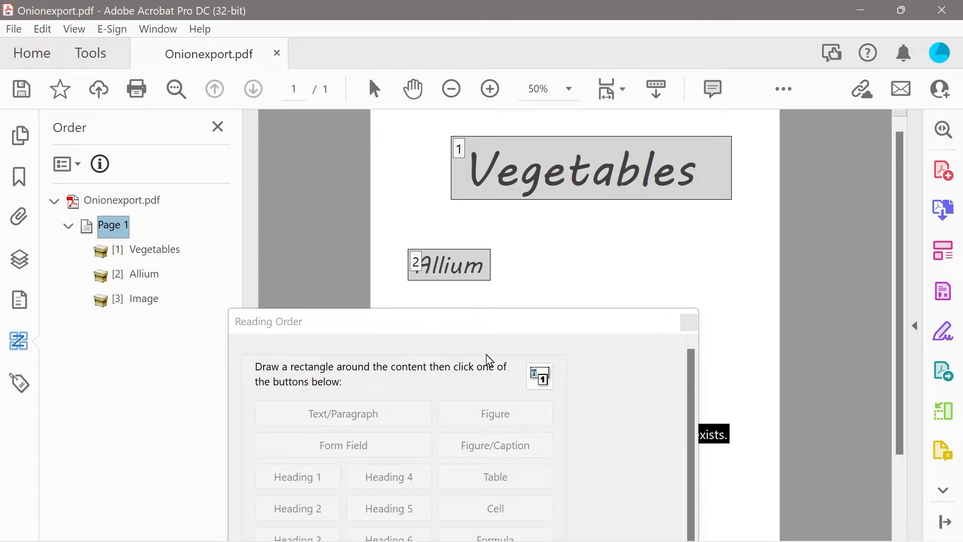
Step: Mark out the Onion text over the bottom of the picture and tag it as Heading 3
{"action": "left_click", "coordinate": [404, 325]}
{"action": "left_click_drag", "start_coordinate": [402, 319], "coordinate": [227, 124]}
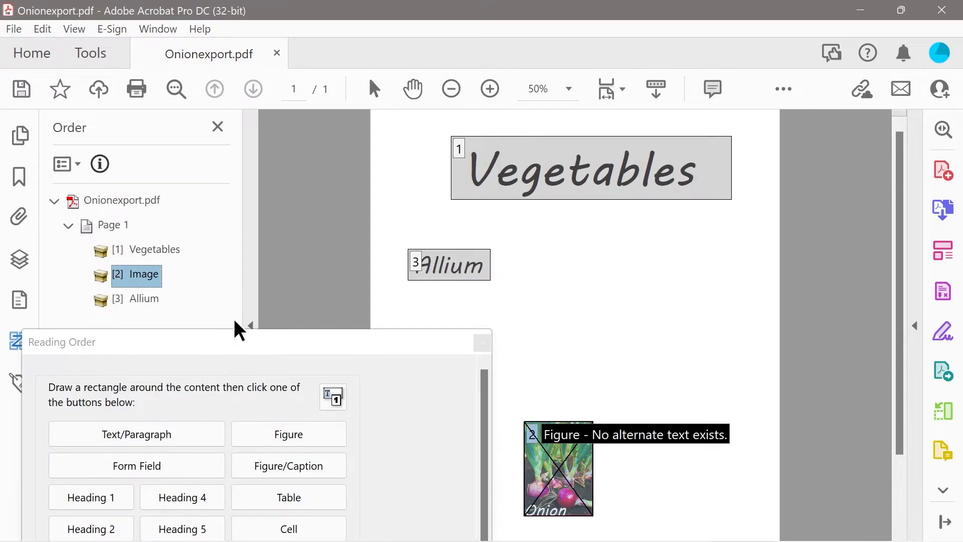
{"action": "left_click_drag", "start_coordinate": [239, 350], "coordinate": [243, 137]}
{"action": "left_click_drag", "start_coordinate": [508, 489], "coordinate": [574, 525]}
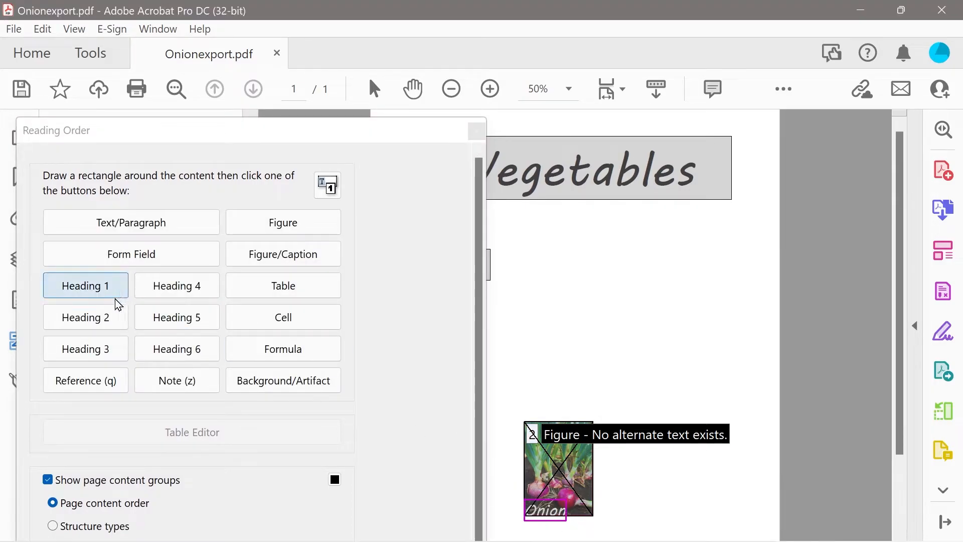
{"action": "left_click", "coordinate": [78, 358]}
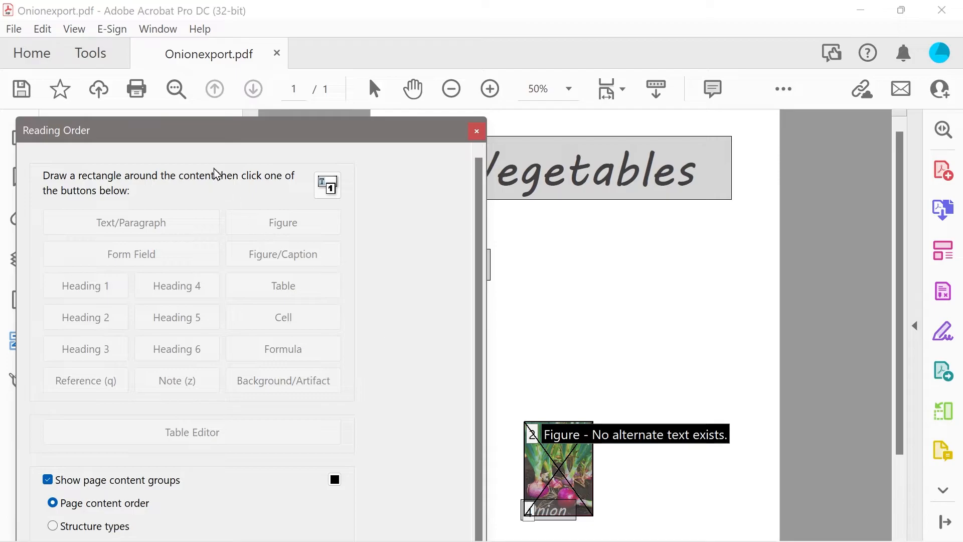
Step: Move Allium directly below Vegetables, ahead of Image, in Page 1's reading order and close the reading order tool
{"action": "left_click_drag", "start_coordinate": [211, 133], "coordinate": [246, 356]}
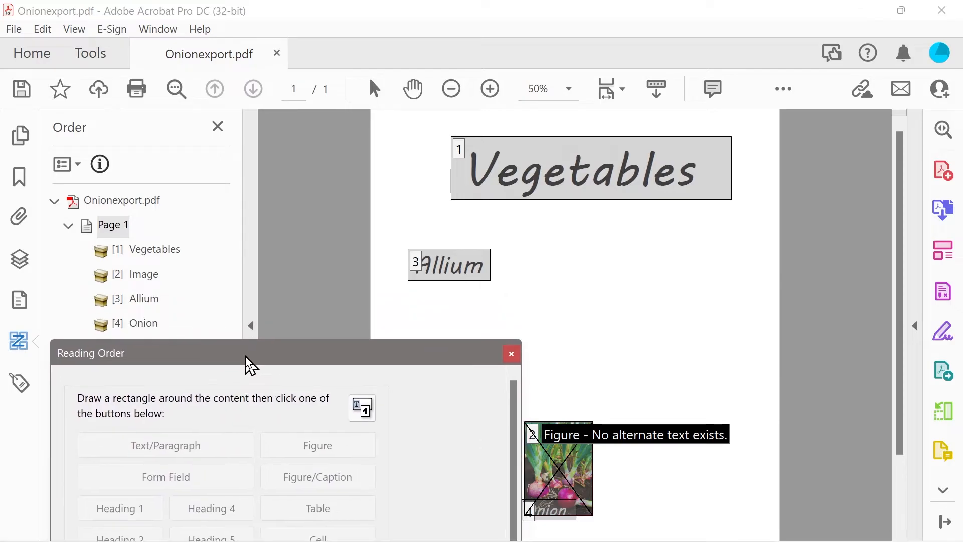
{"action": "left_click", "coordinate": [135, 301]}
{"action": "left_click_drag", "start_coordinate": [136, 300], "coordinate": [132, 260]}
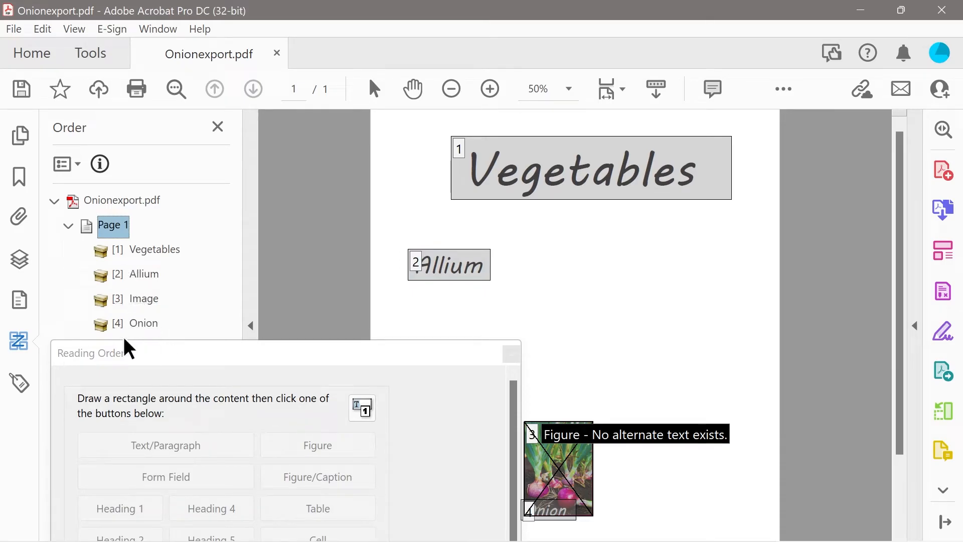
{"action": "left_click_drag", "start_coordinate": [212, 356], "coordinate": [335, 128]}
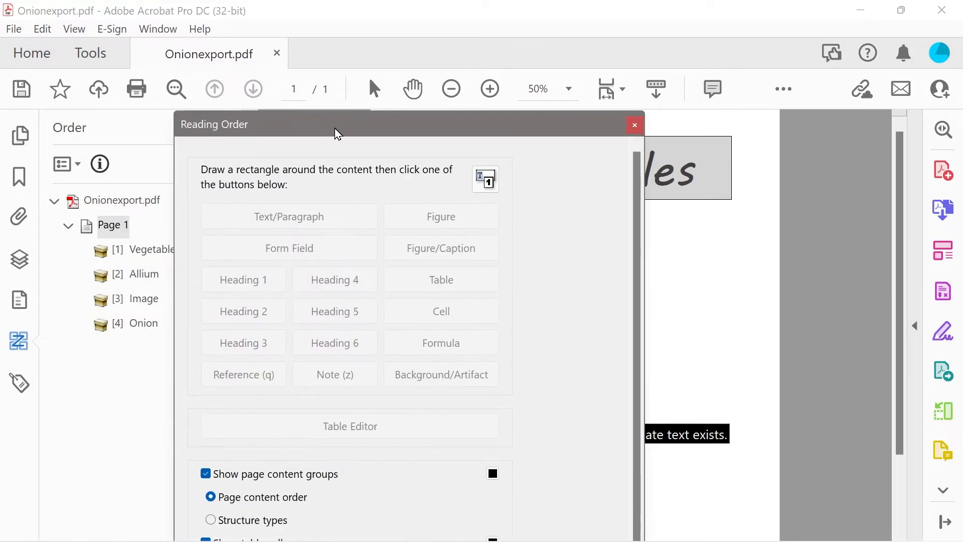
{"action": "left_click", "coordinate": [635, 125]}
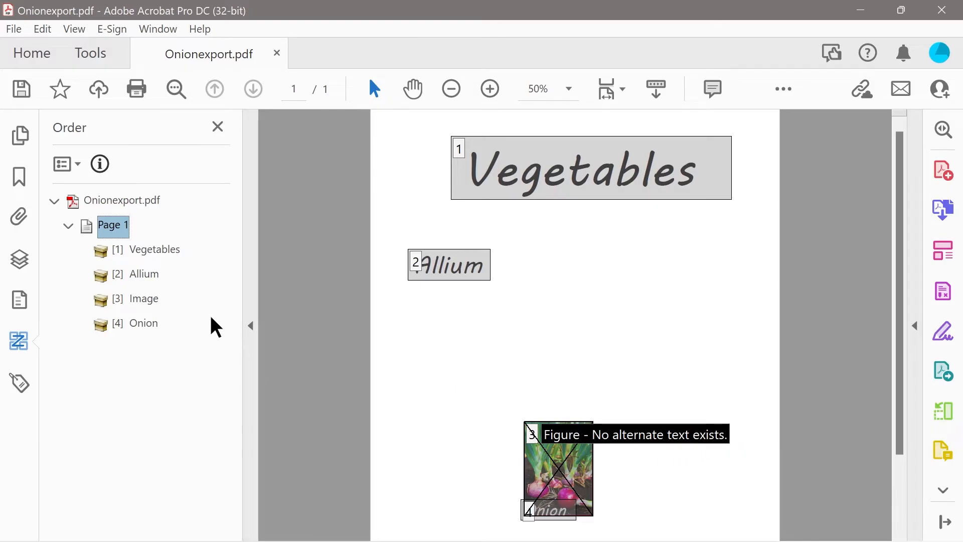
Step: Check the available options for the Image entry in the reading order and expand the Figure tag in the tag tree
{"action": "right_click", "coordinate": [143, 301]}
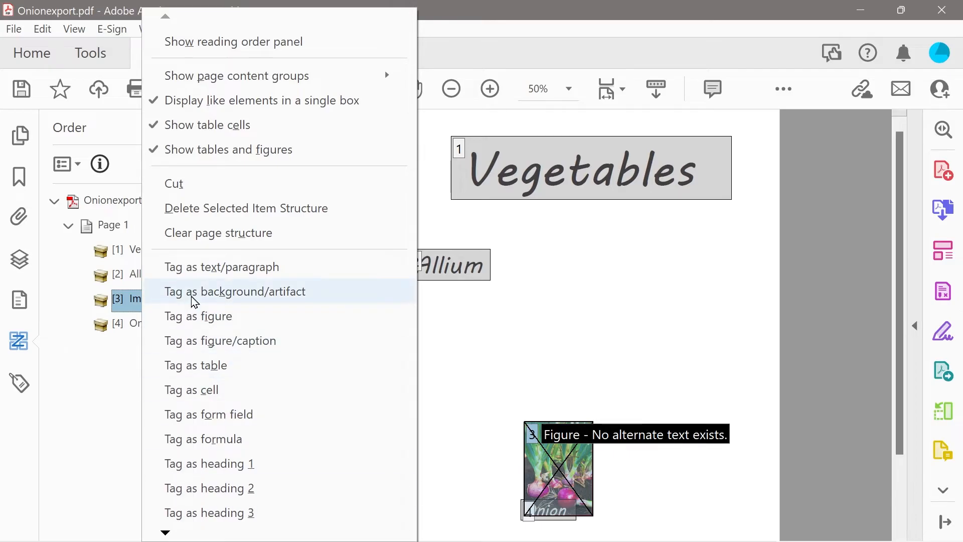
{"action": "left_click", "coordinate": [83, 384]}
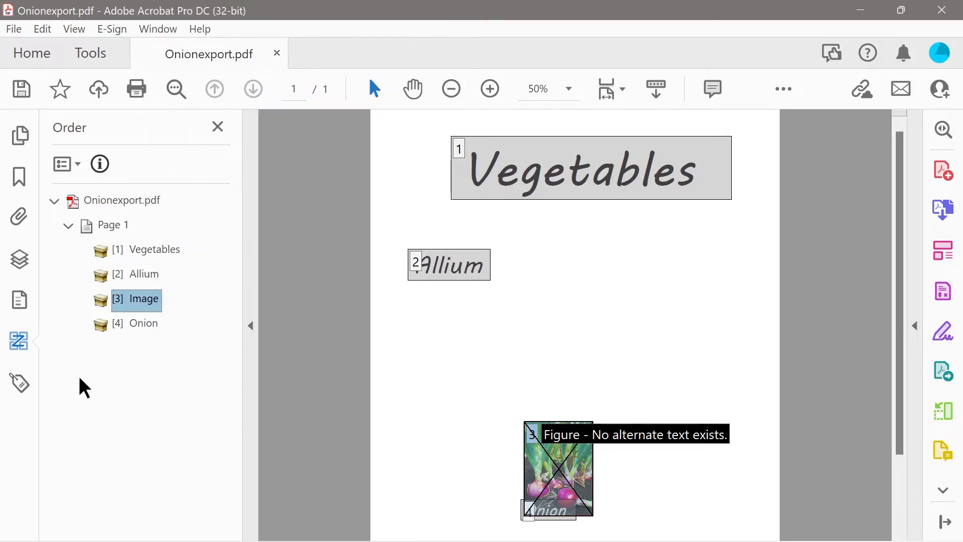
{"action": "left_click", "coordinate": [19, 383]}
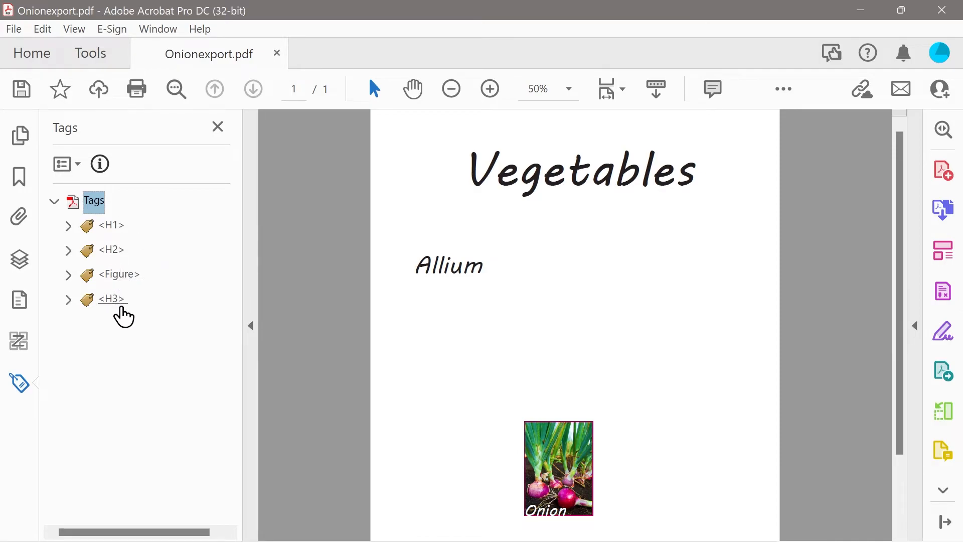
{"action": "left_click", "coordinate": [69, 275]}
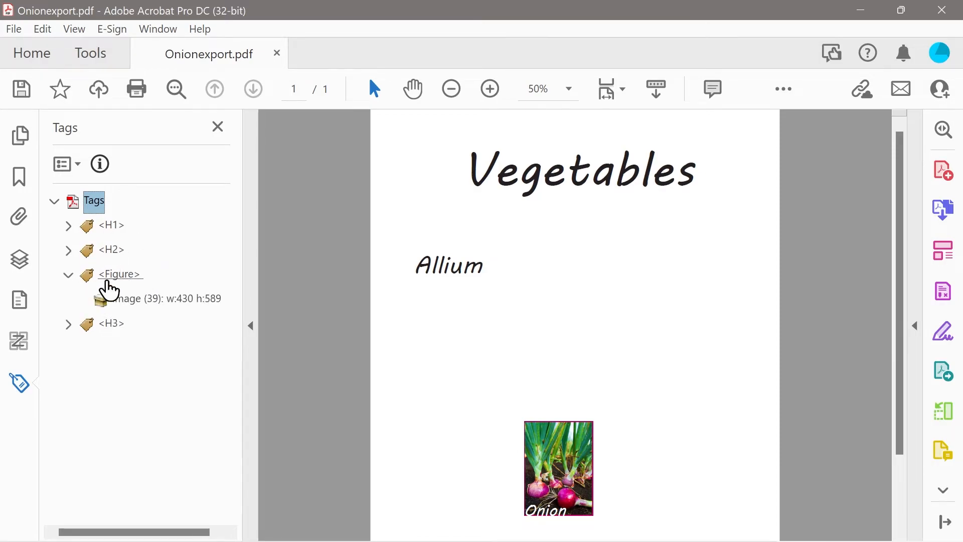
Step: Expand the document's content tree down to the image inside the Figure container and open that image's object properties
{"action": "left_click", "coordinate": [18, 301]}
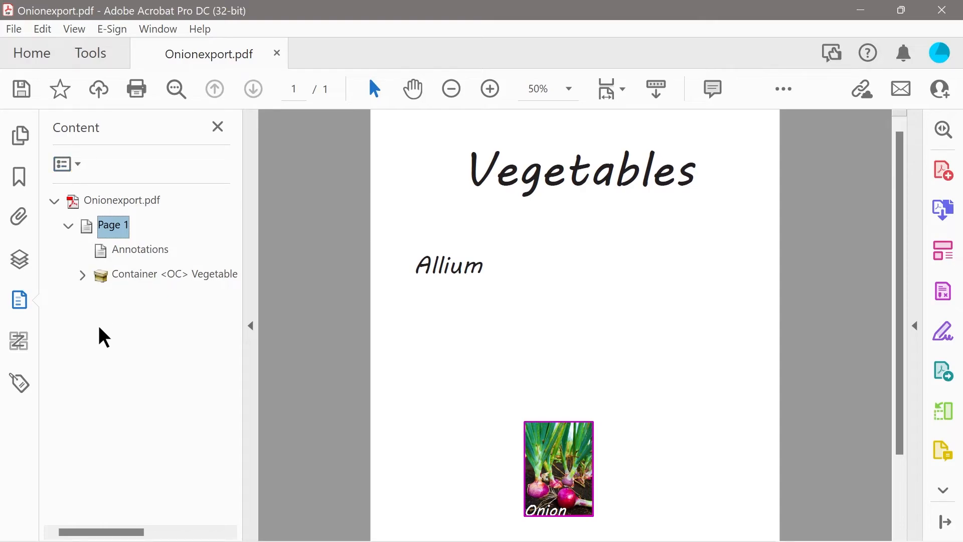
{"action": "left_click", "coordinate": [81, 274]}
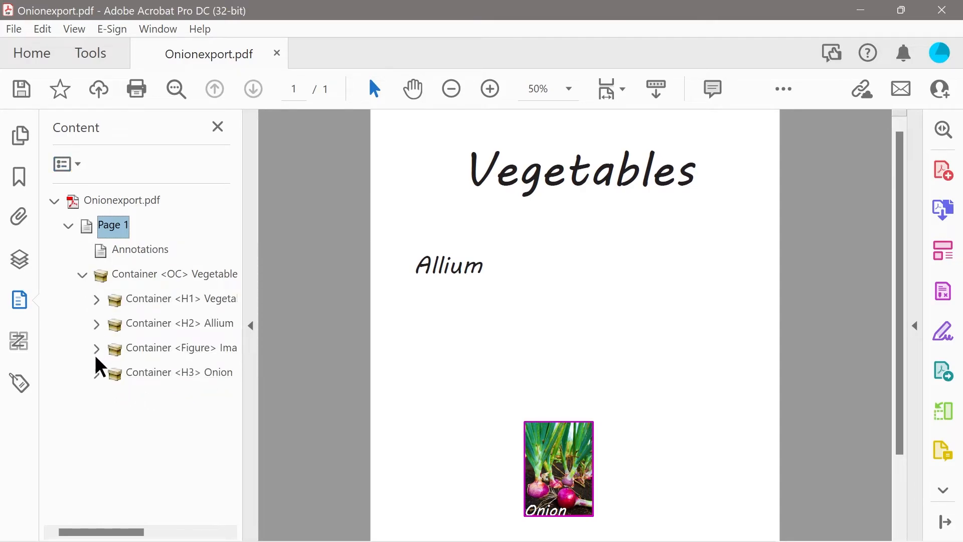
{"action": "left_click", "coordinate": [96, 349]}
{"action": "left_click", "coordinate": [157, 384]}
{"action": "right_click", "coordinate": [157, 383]}
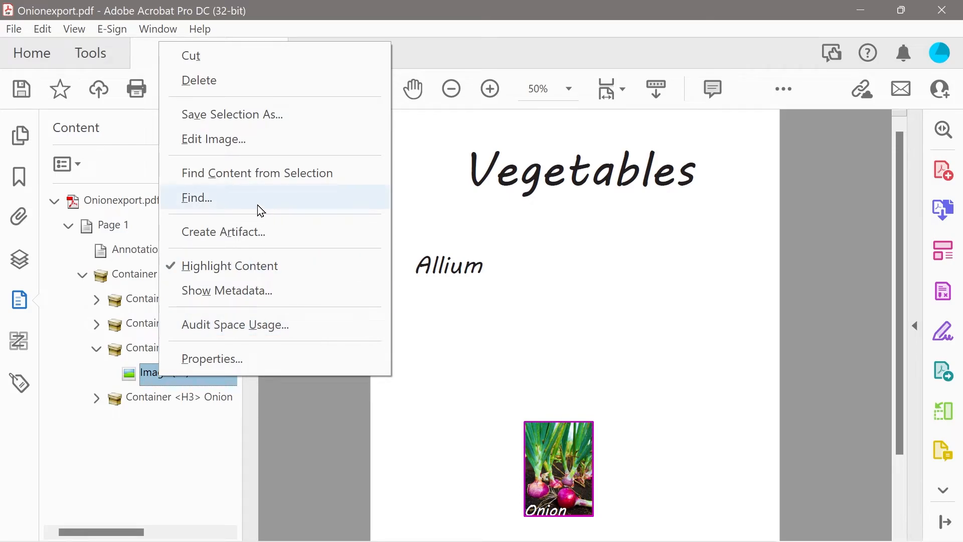
{"action": "left_click", "coordinate": [221, 359]}
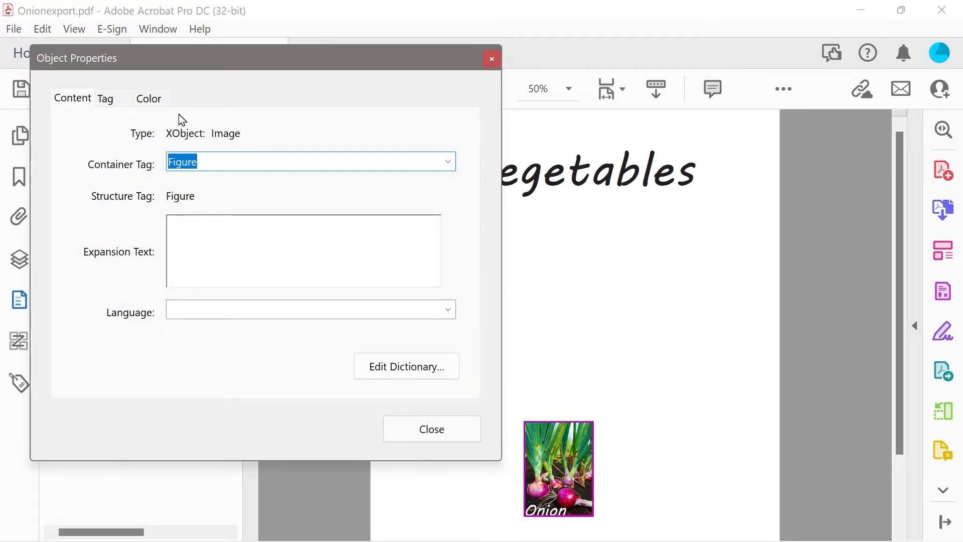
Step: Set the Figure tag's alternate text to "Picture of an onion" and close the object properties
{"action": "left_click", "coordinate": [106, 99]}
{"action": "left_click", "coordinate": [187, 284]}
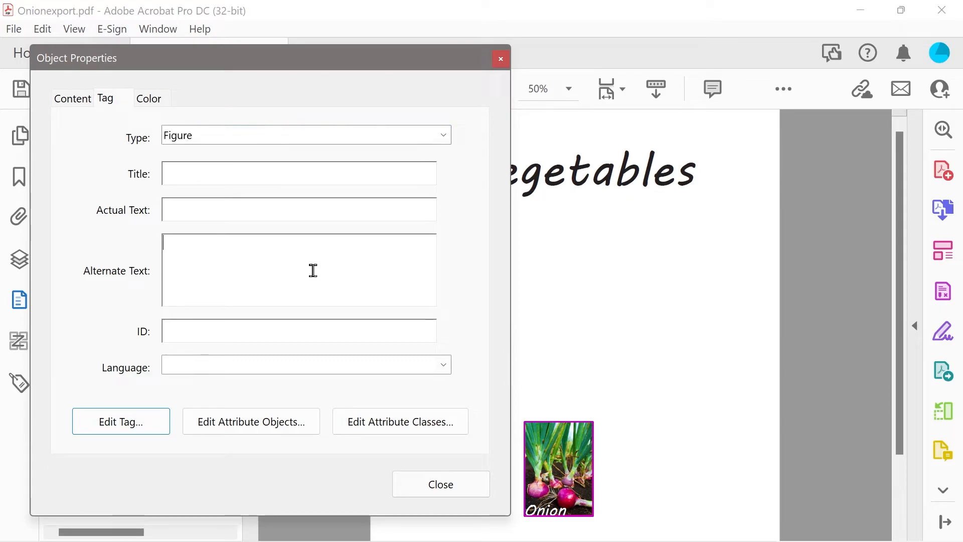
{"action": "type", "text": "Picture of an onion"}
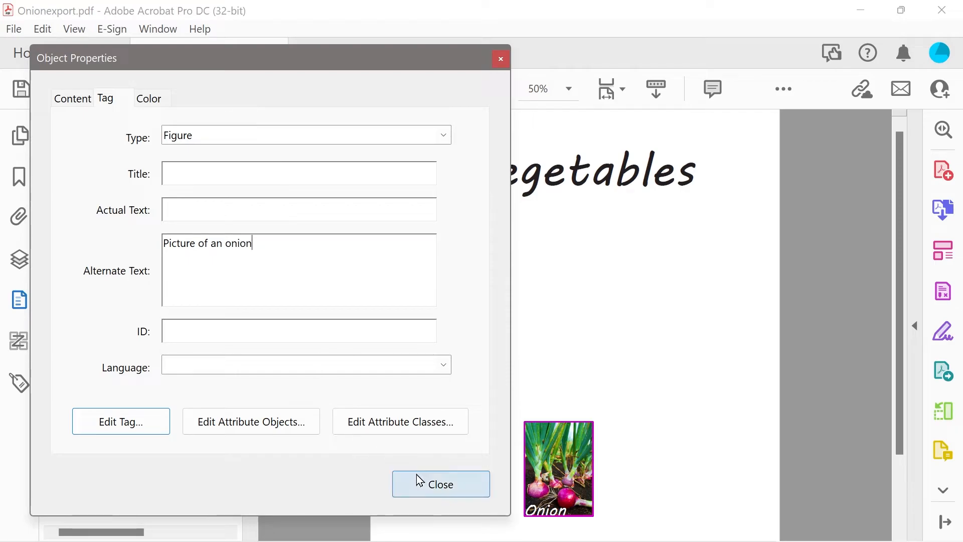
{"action": "left_click", "coordinate": [437, 489]}
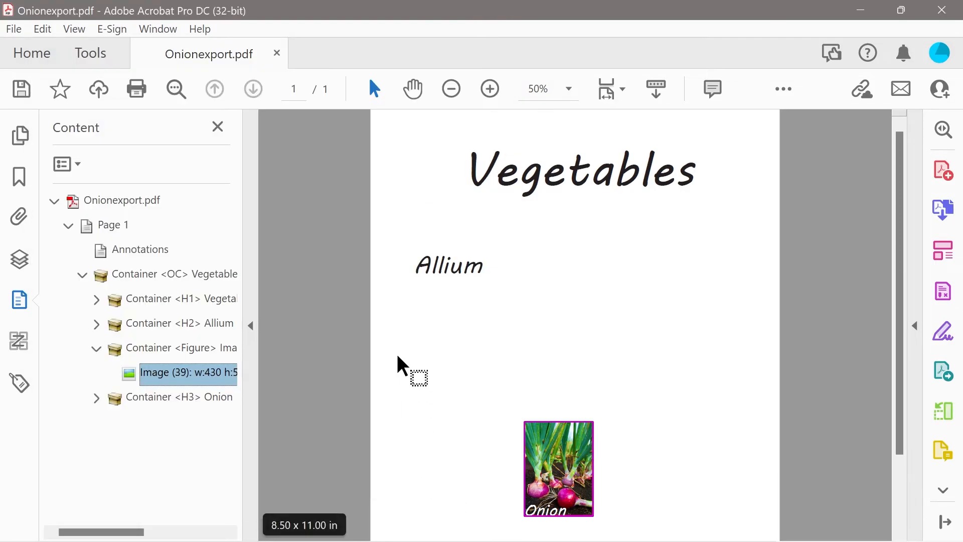
Step: Check the positions of the Image and Onion entries in Page 1's reading order
{"action": "left_click", "coordinate": [14, 246]}
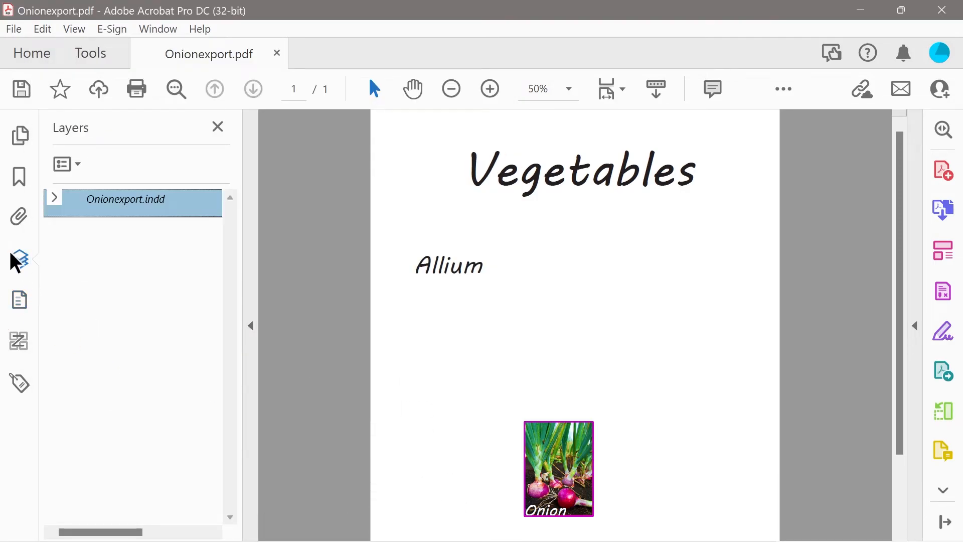
{"action": "left_click", "coordinate": [20, 340]}
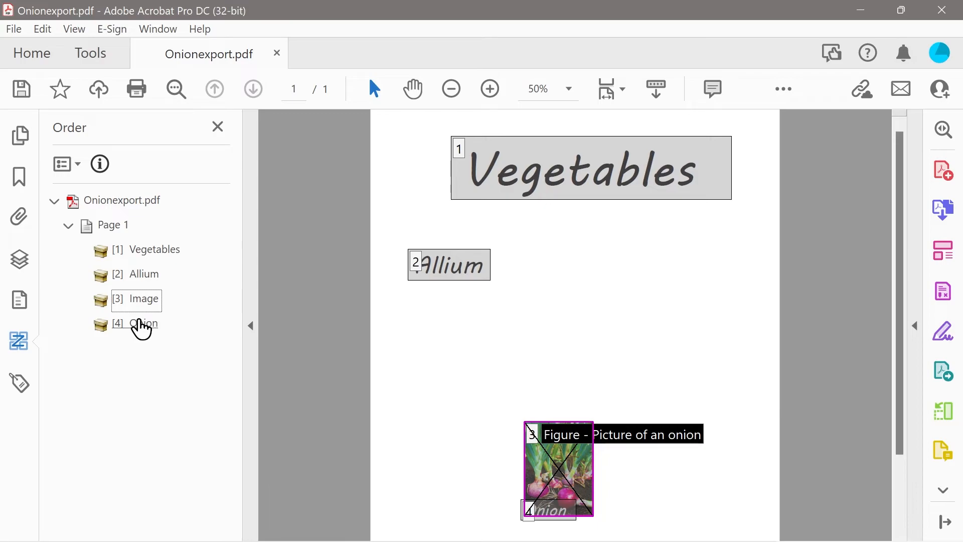
{"action": "left_click_drag", "start_coordinate": [141, 329], "coordinate": [111, 333]}
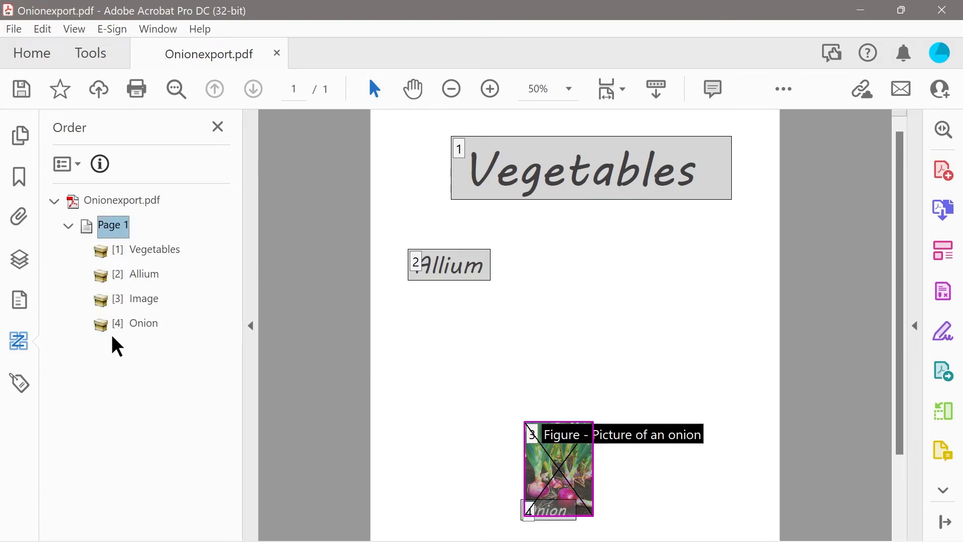
Step: Move the H3 tag directly above the Figure tag in the tag tree
{"action": "left_click", "coordinate": [19, 388]}
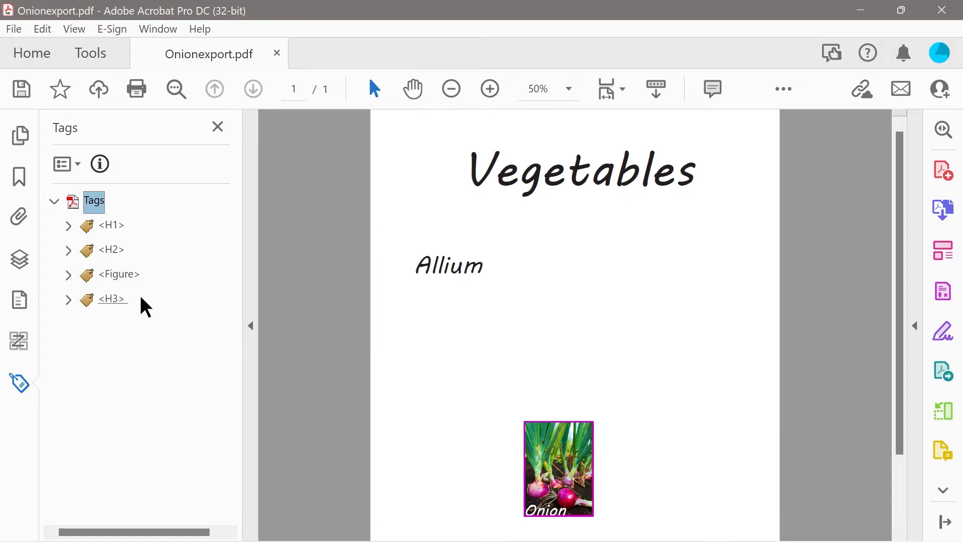
{"action": "left_click_drag", "start_coordinate": [102, 282], "coordinate": [108, 311]}
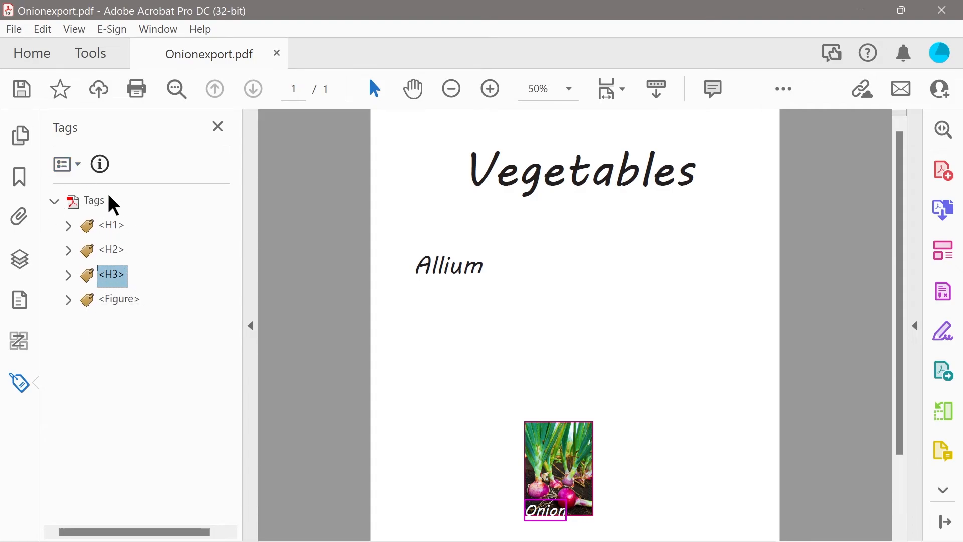
Step: Compare Page 1's reading order with the tag tree for the picture and the Onion heading
{"action": "left_click", "coordinate": [16, 345]}
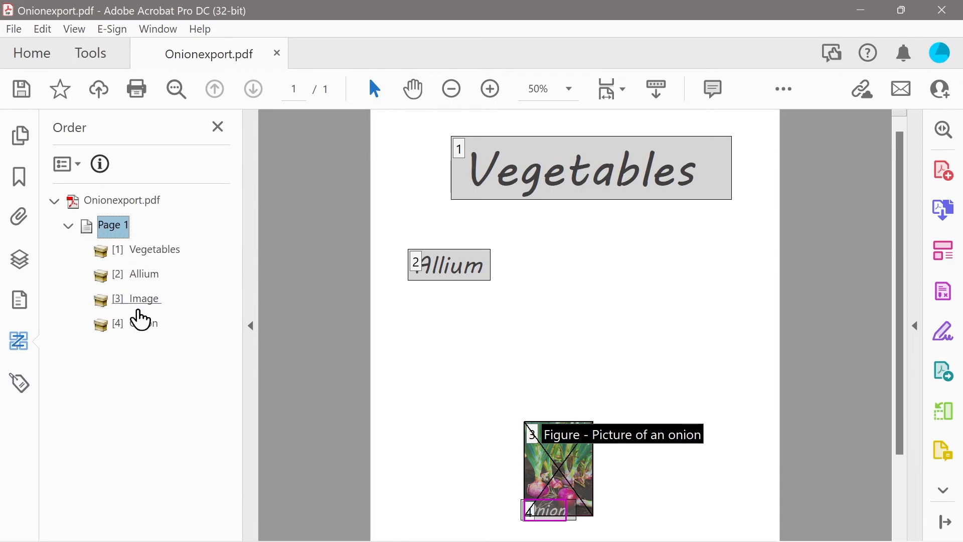
{"action": "left_click", "coordinate": [18, 384]}
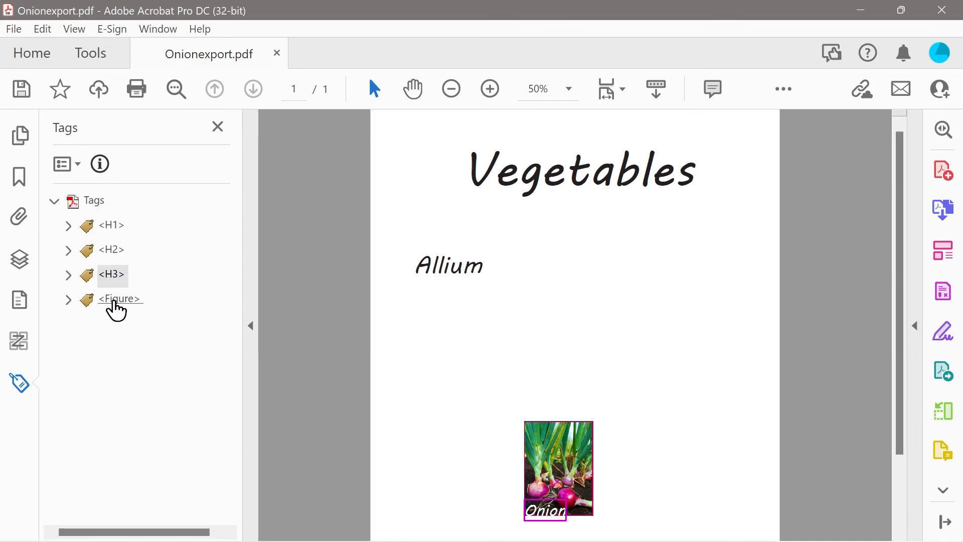
{"action": "left_click", "coordinate": [19, 341]}
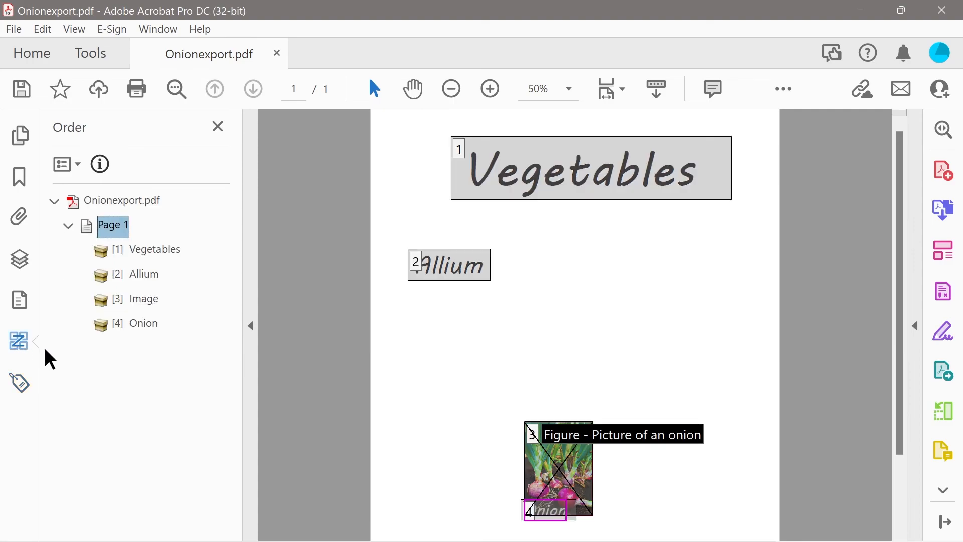